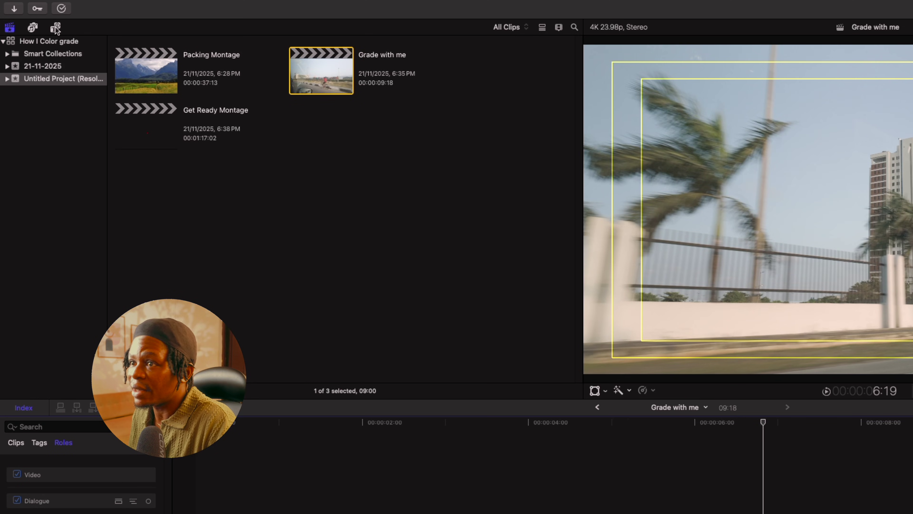
- Place the Long adjustment layer title above the clips in the Grade with me timeline
click(55, 29)
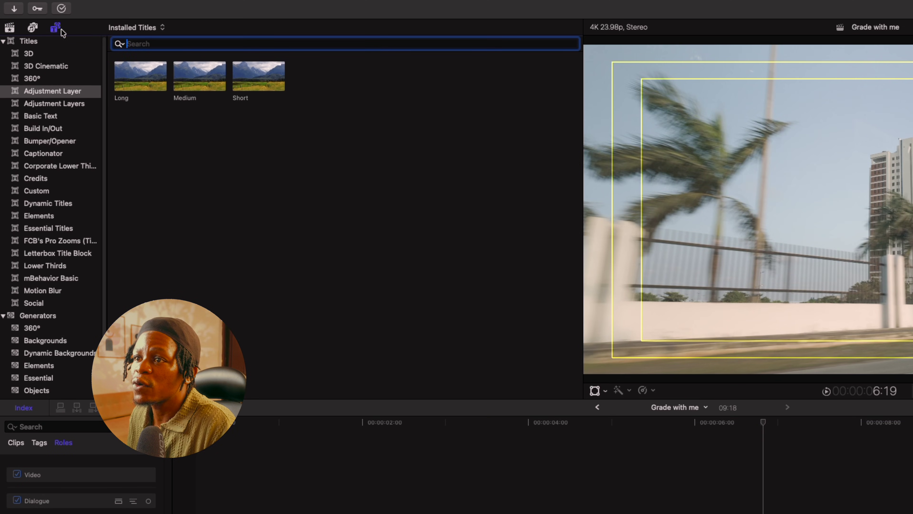
drag(130, 79, 227, 260)
drag(151, 172, 332, 328)
- Apply the Dehancer Pro v7 film emulation effect to the adjustment layer
click(897, 270)
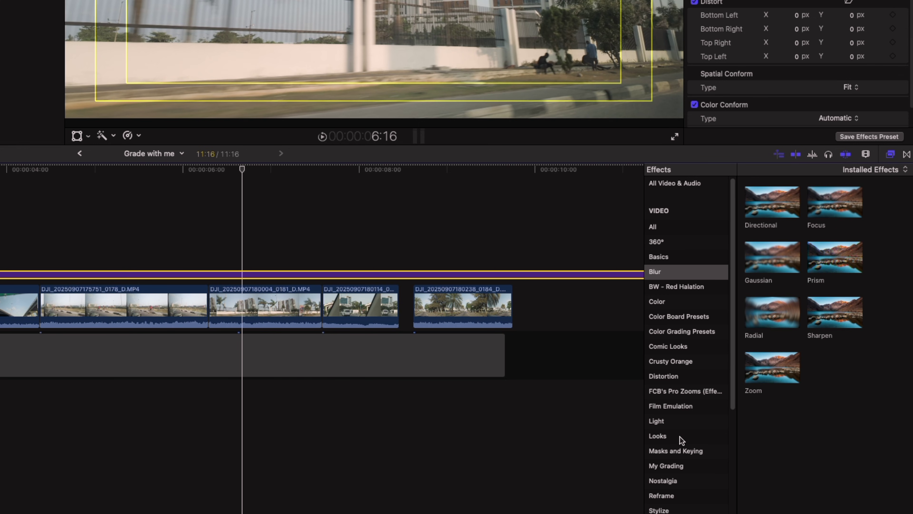
click(671, 407)
drag(764, 214, 249, 274)
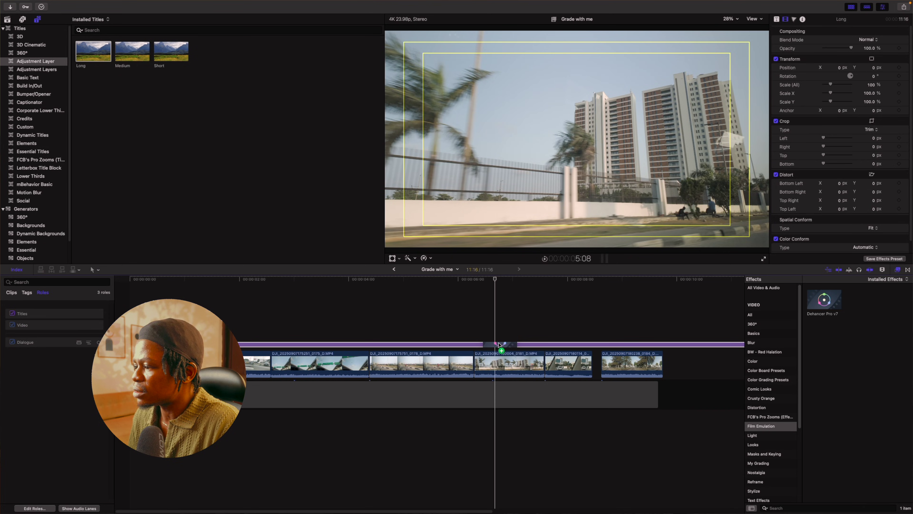
drag(498, 345, 498, 344)
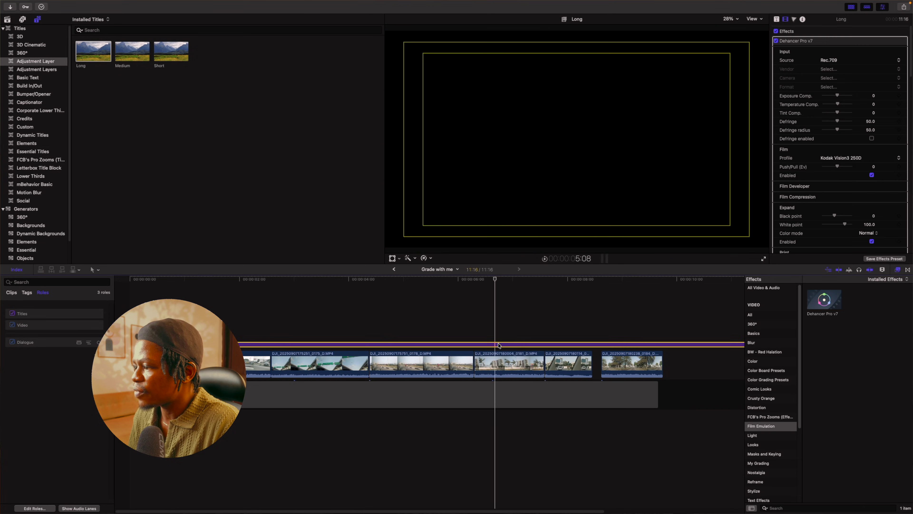
- Park the playhead on the apartment towers clip and disable Dehancer's active sections, including Film and Expand
click(503, 280)
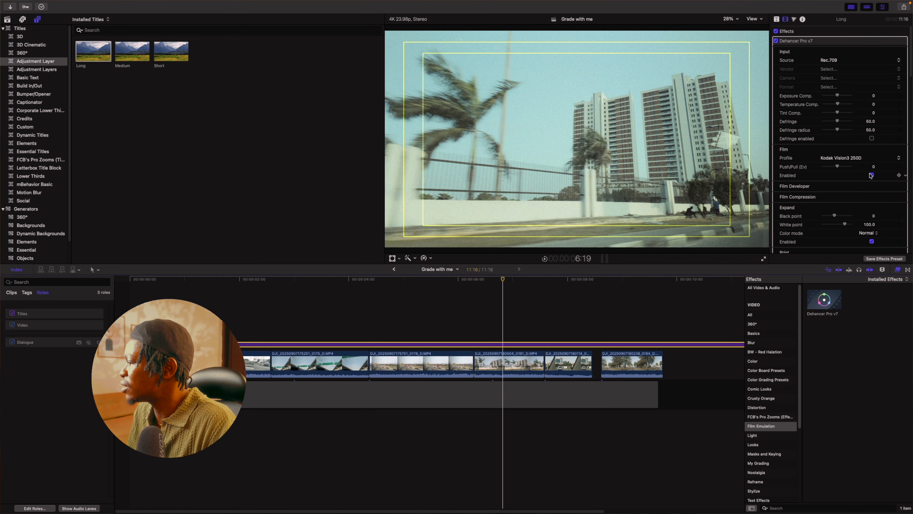
click(872, 175)
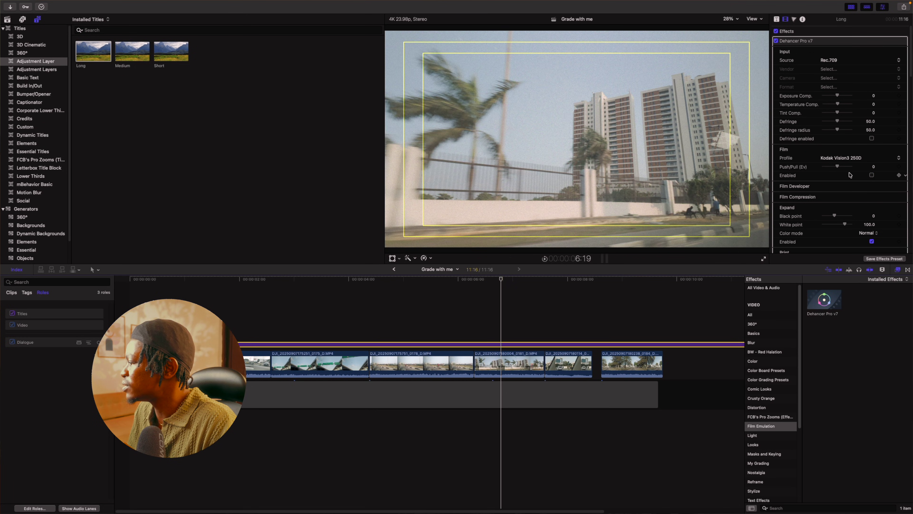
scroll(866, 185, down, 3)
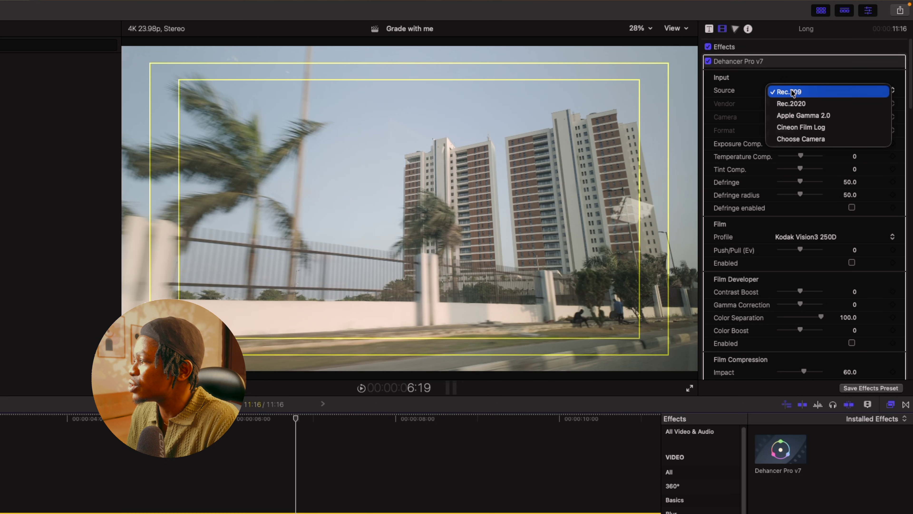
- Set the Dehancer input source to Choose Camera, with DJI as vendor and OSMO Pocket 3 as camera
click(798, 139)
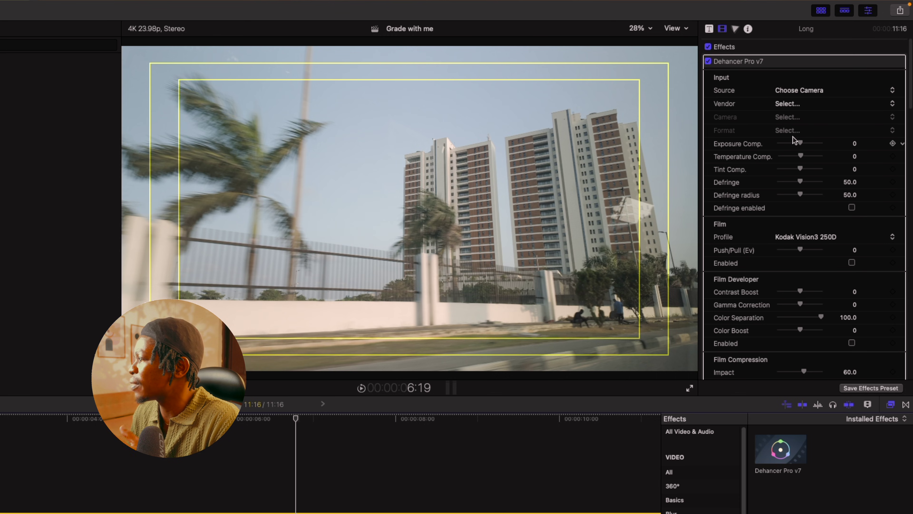
click(796, 108)
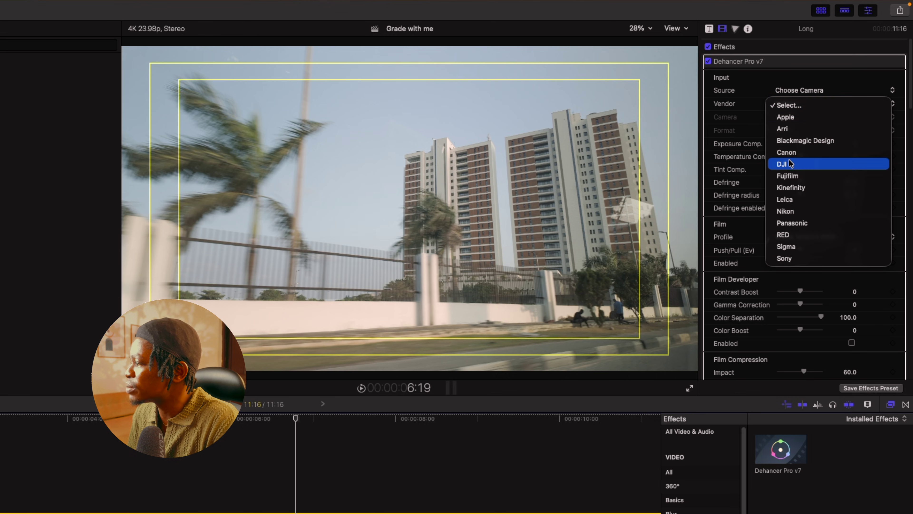
click(789, 161)
click(791, 115)
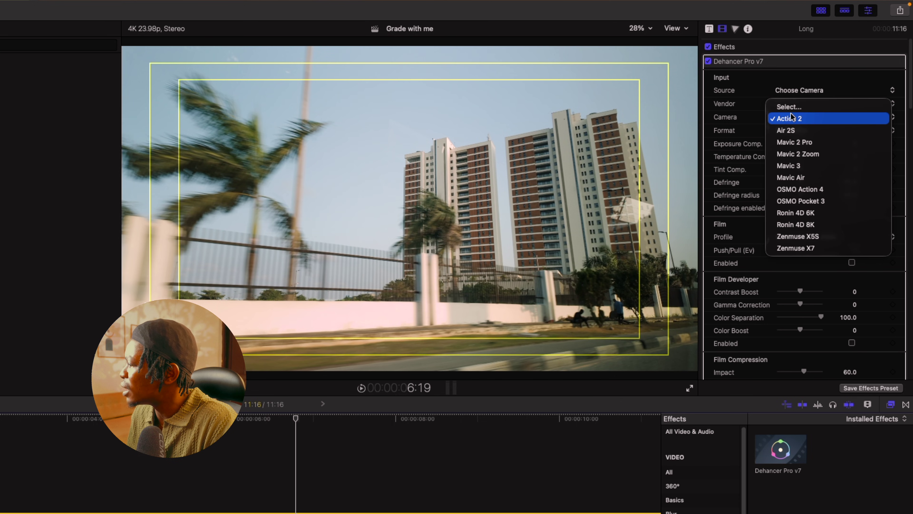
click(796, 201)
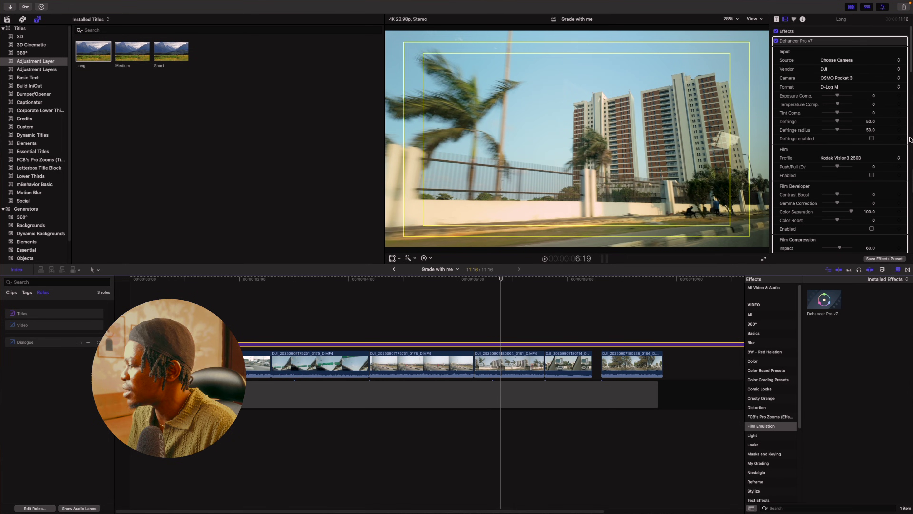
- Enable the Film section with the Kodak Vision3 200T profile and set Push/Pull to 0.24
click(871, 175)
click(842, 158)
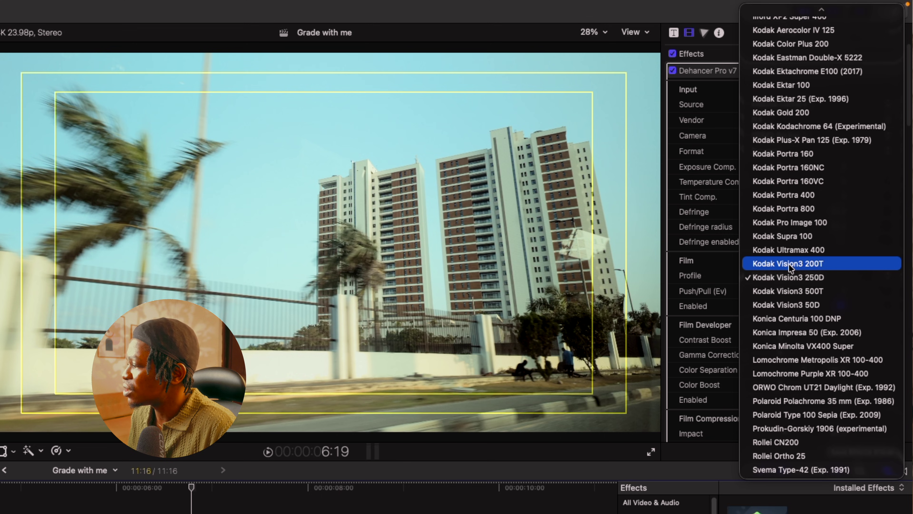
click(799, 290)
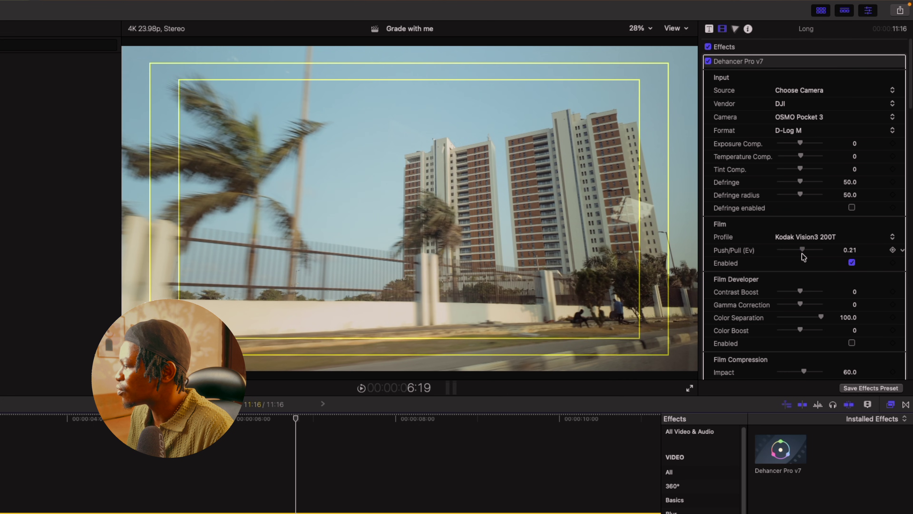
drag(802, 253, 802, 253)
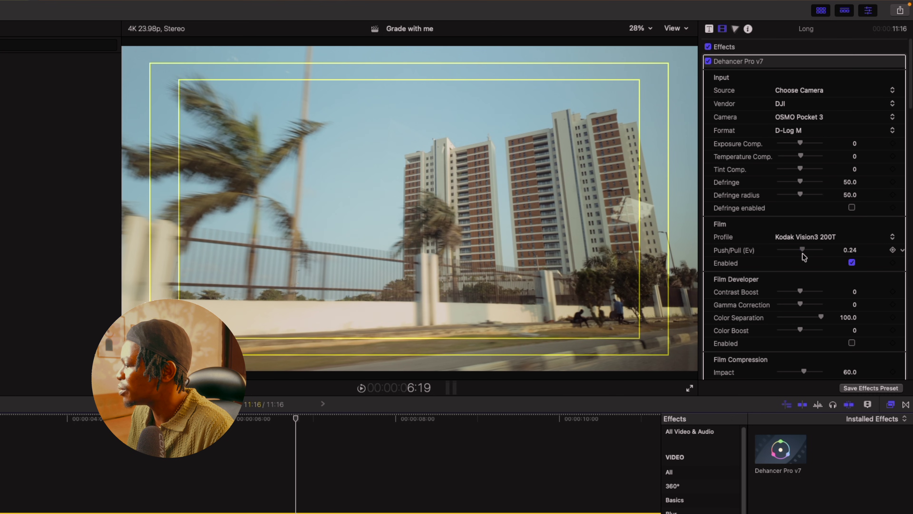
- Enable Film Developer and set Color Boost to 70 and Contrast Boost to -4
scroll(783, 263, down, 3)
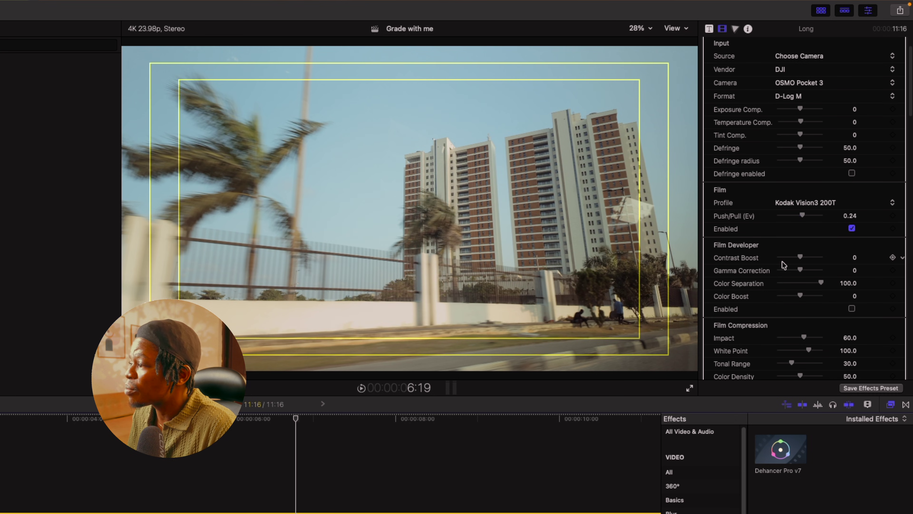
scroll(765, 256, down, 1)
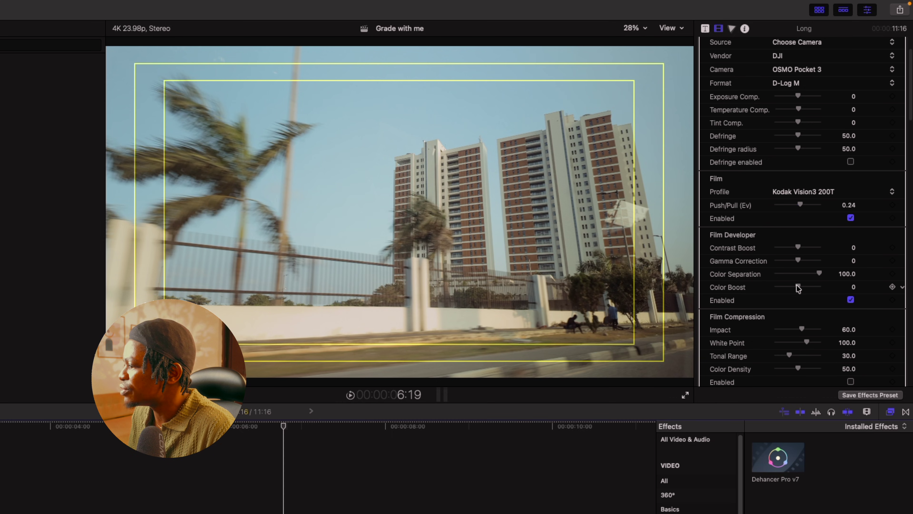
drag(797, 288, 811, 291)
drag(797, 247, 796, 251)
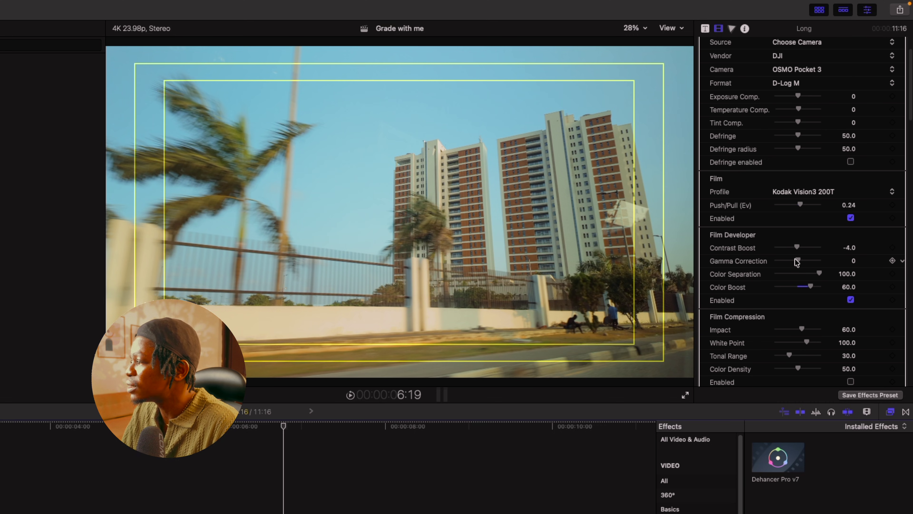
- Enable Film Compression and set Impact to 73, White Point to 113 and Tonal Range to 38, trying Color Density at 97
scroll(795, 258, down, 5)
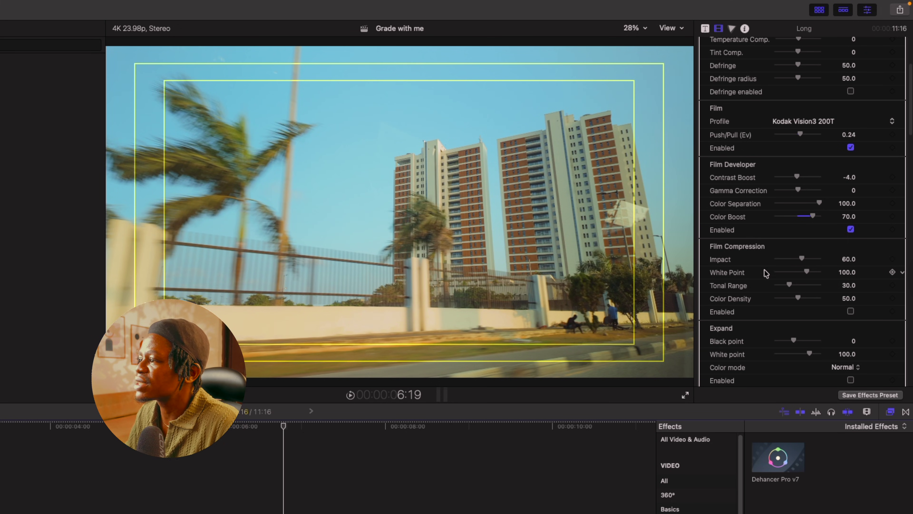
scroll(799, 306, down, 1)
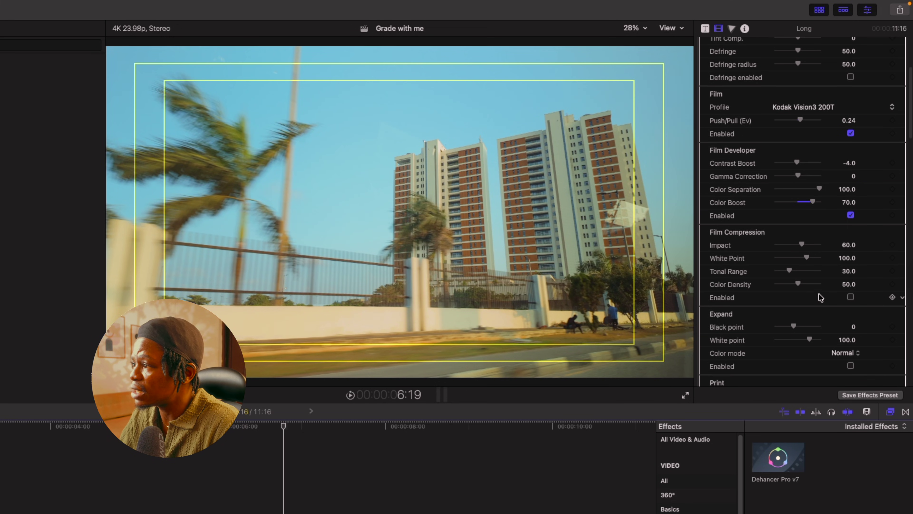
click(850, 297)
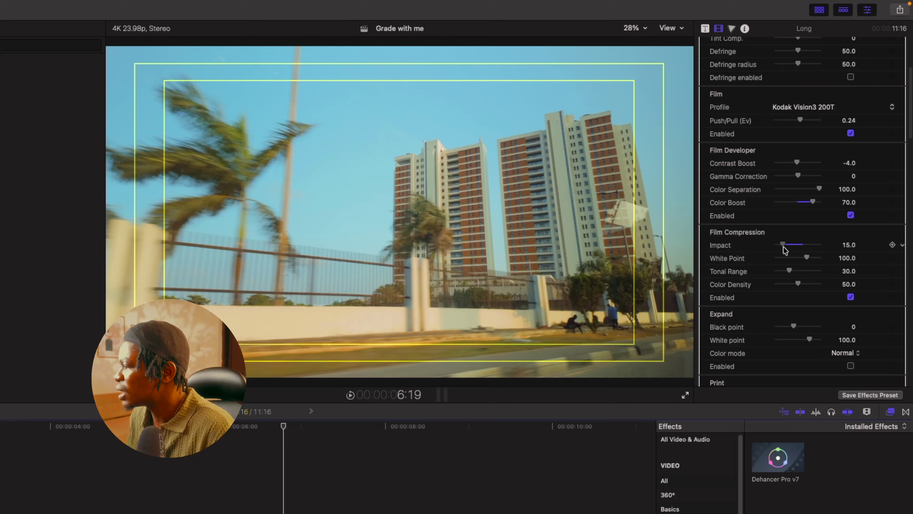
drag(784, 248, 807, 248)
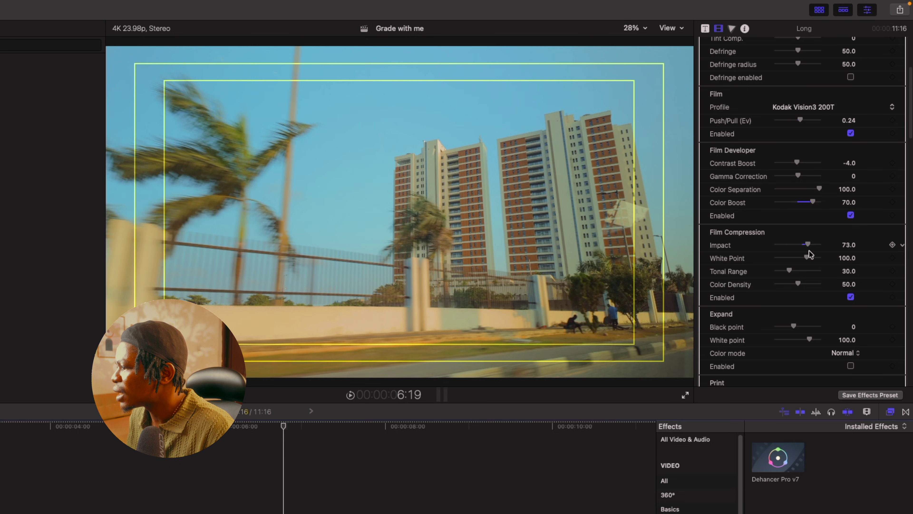
drag(806, 257, 794, 272)
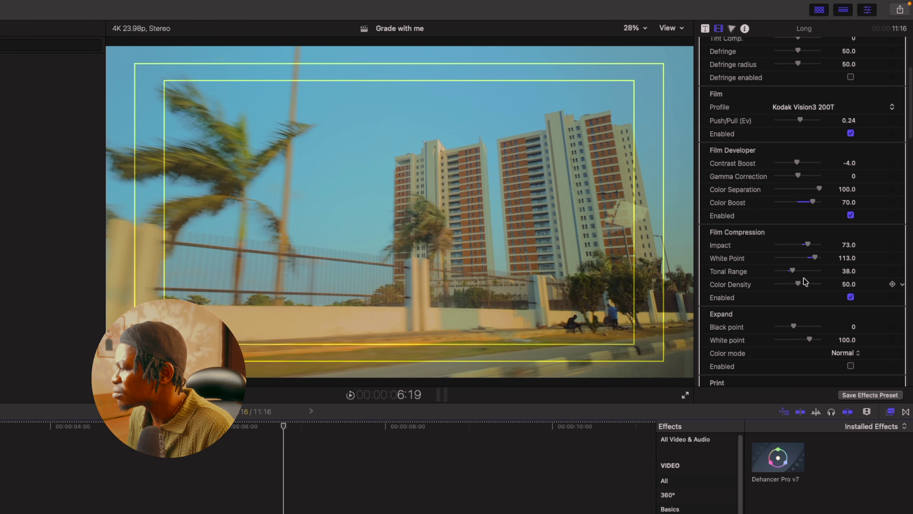
drag(806, 284, 819, 285)
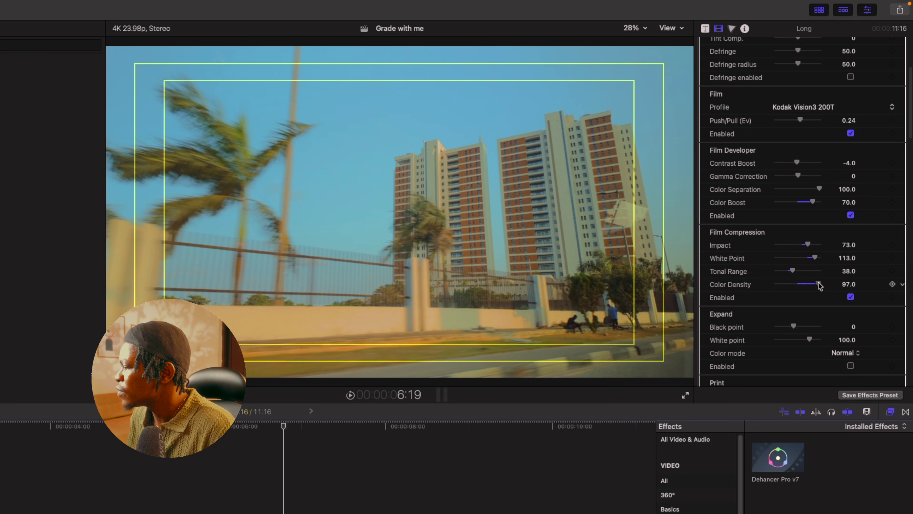
- Enable Print with the Kodak Endura Glossy Paper profile, Exposure 0.57, Tonal Contrast 7 and Color density 32
scroll(794, 316, down, 6)
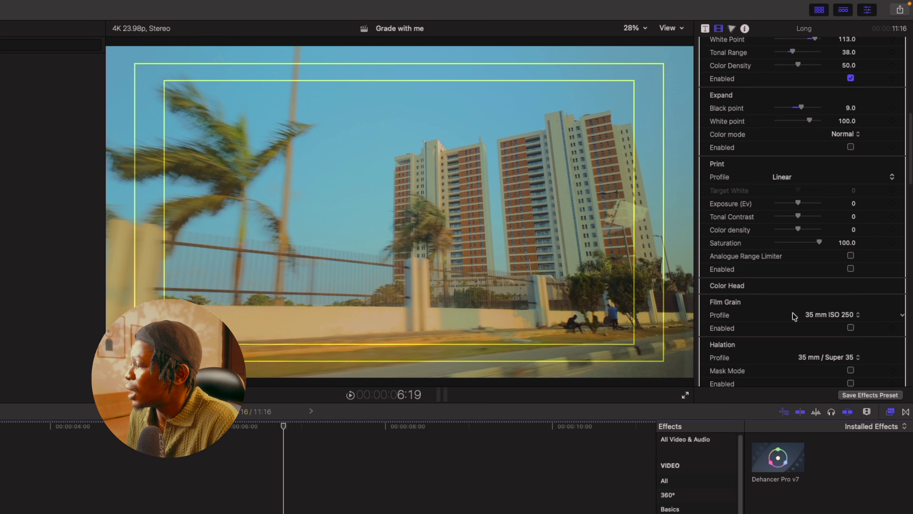
click(789, 176)
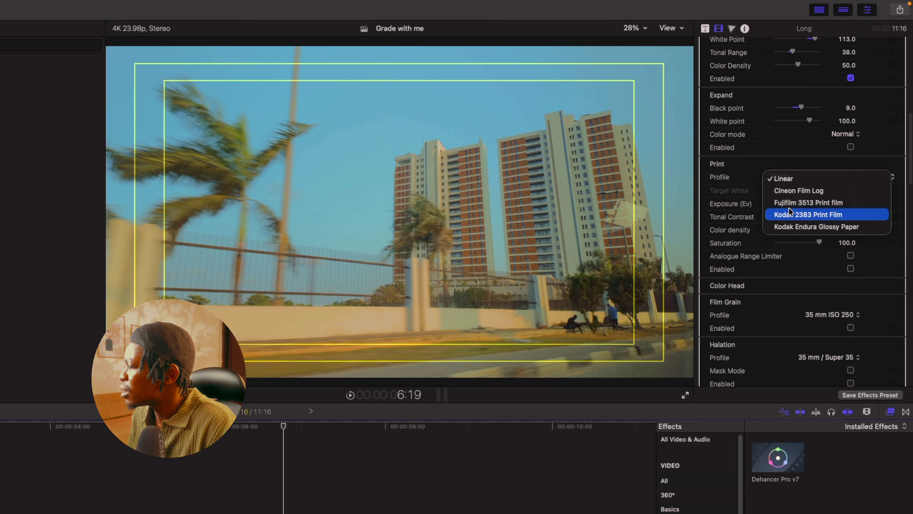
click(790, 227)
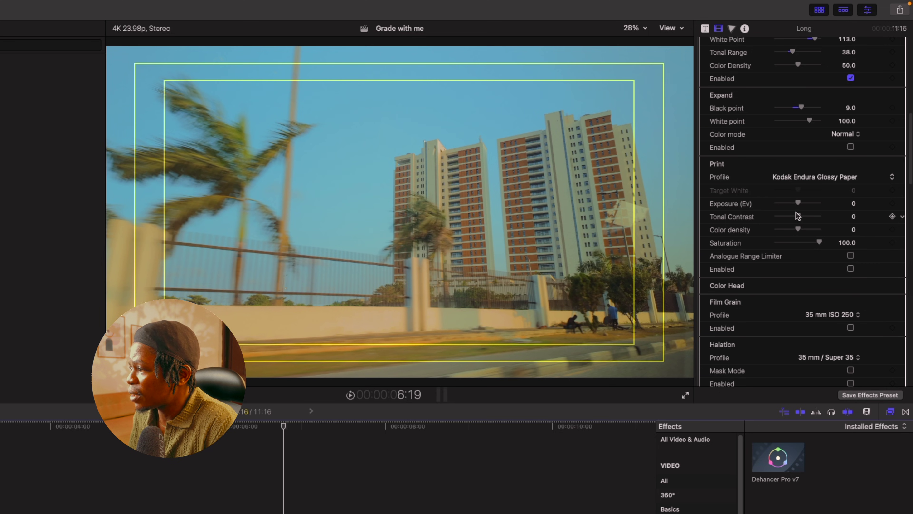
click(850, 268)
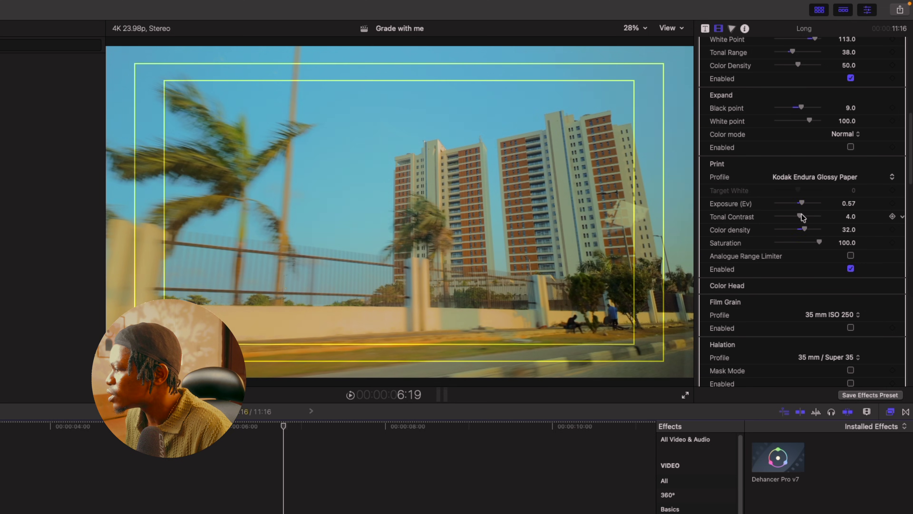
drag(800, 216, 802, 218)
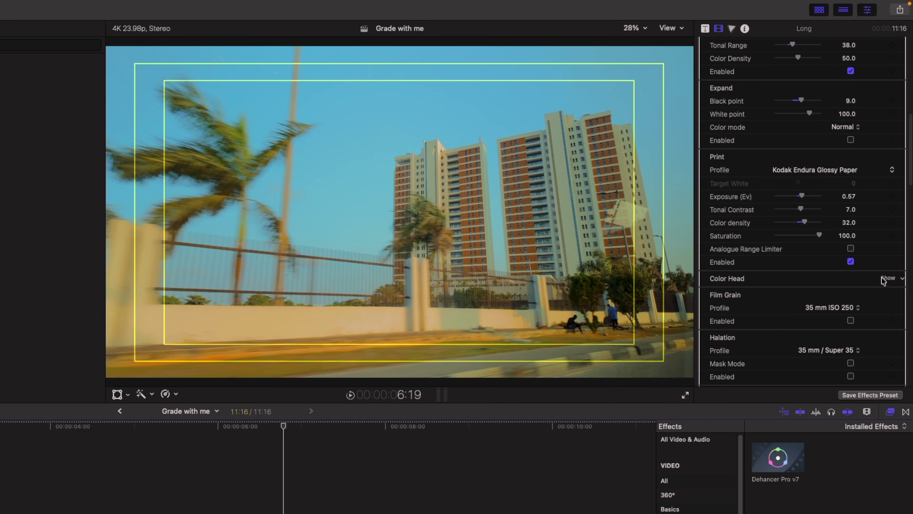
- Expand the Color Head settings and set Yellow - Blue to -11, Magenta - Green to -8 and Cyan - Red to 11
click(886, 279)
scroll(784, 312, down, 2)
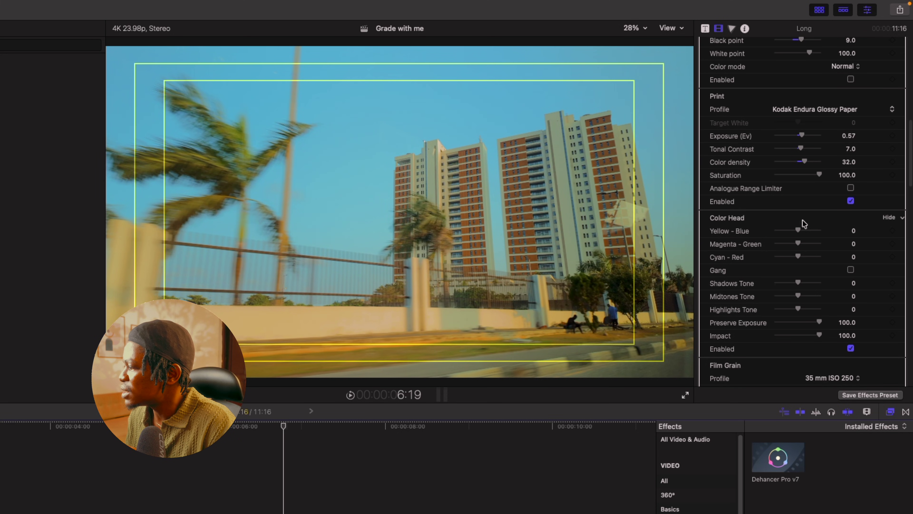
drag(799, 230, 794, 231)
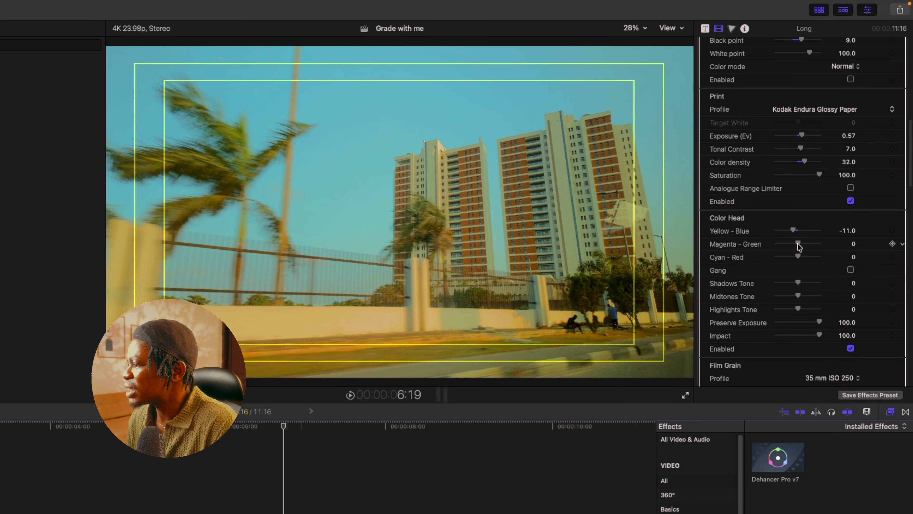
drag(798, 244, 797, 244)
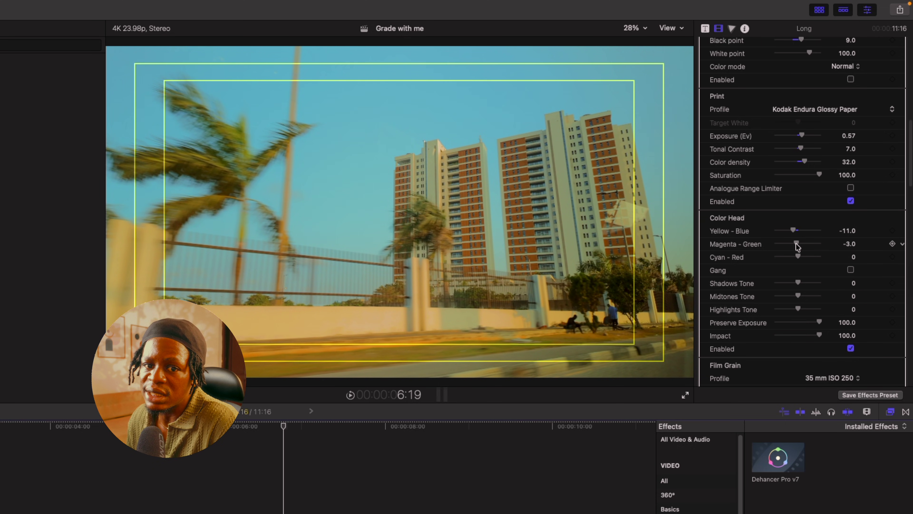
drag(798, 257, 795, 244)
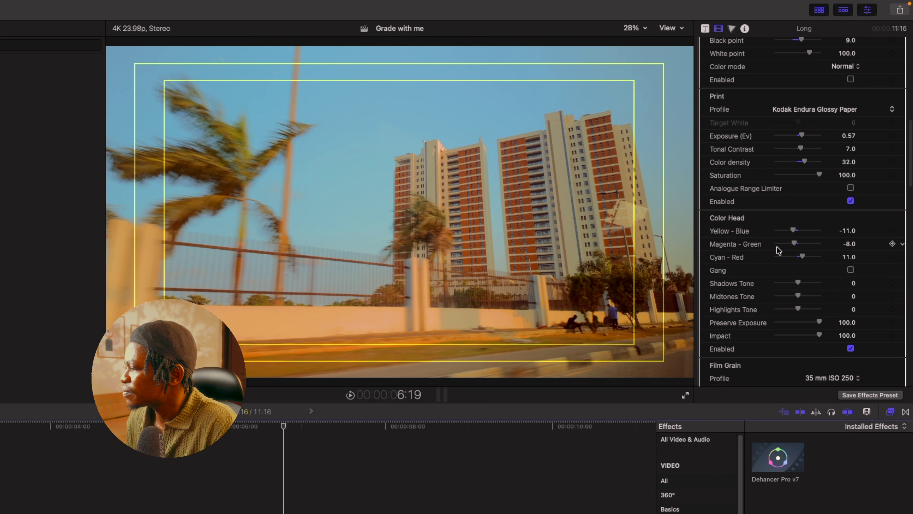
- Set the Color Head's Shadows Tone to -27, Midtones Tone to 27 and Highlights Tone to 63
scroll(773, 263, down, 2)
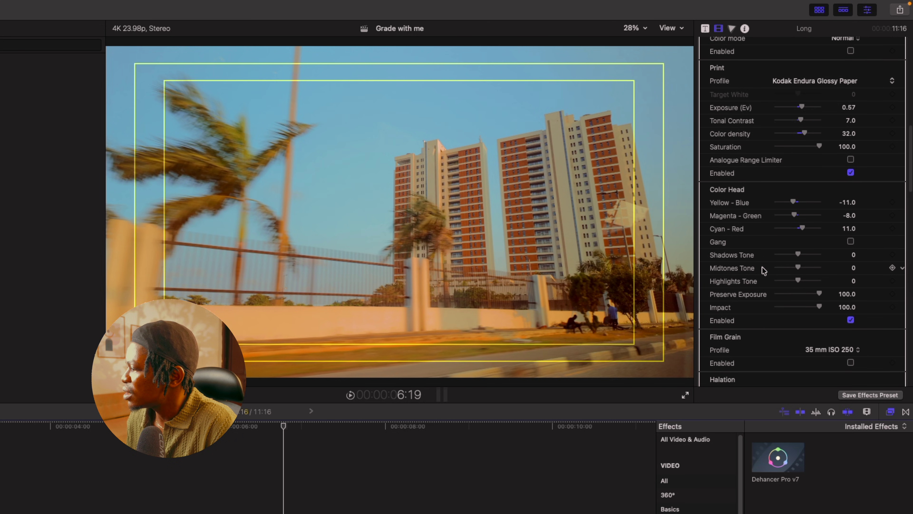
drag(797, 255, 804, 257)
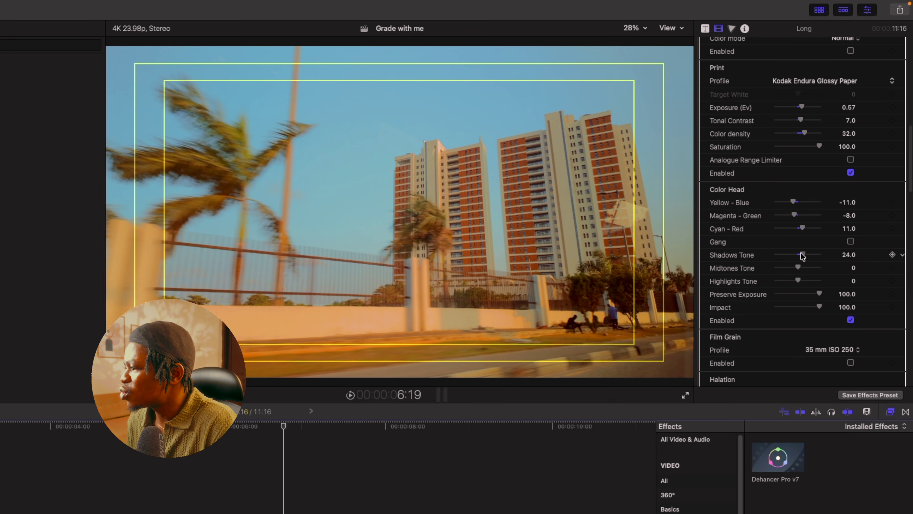
mouse_move(802, 255)
mouse_down()
mouse_move(790, 257)
mouse_move(804, 267)
mouse_up()
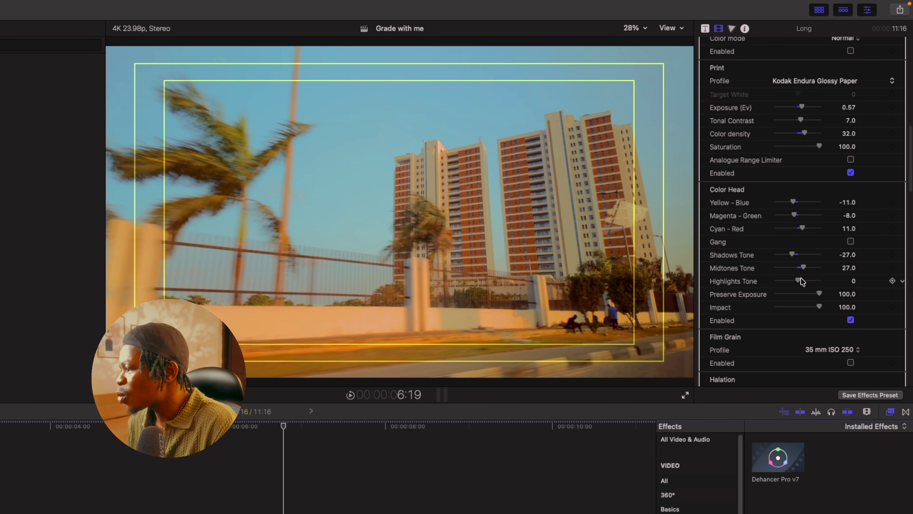
drag(798, 280, 812, 280)
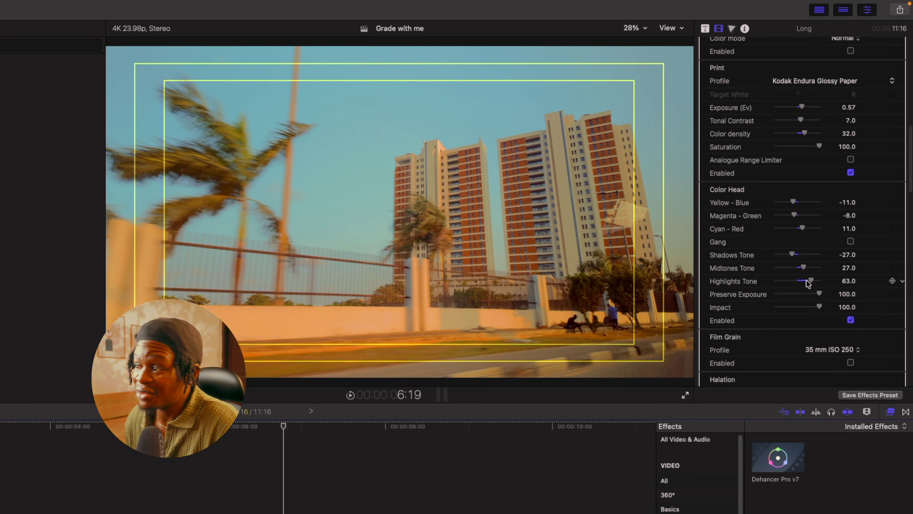
- Enable Film Grain with the 65 mm ISO 50 profile and Bloom with the 65 mm / 70 mm profile
scroll(807, 284, down, 3)
click(849, 306)
click(834, 296)
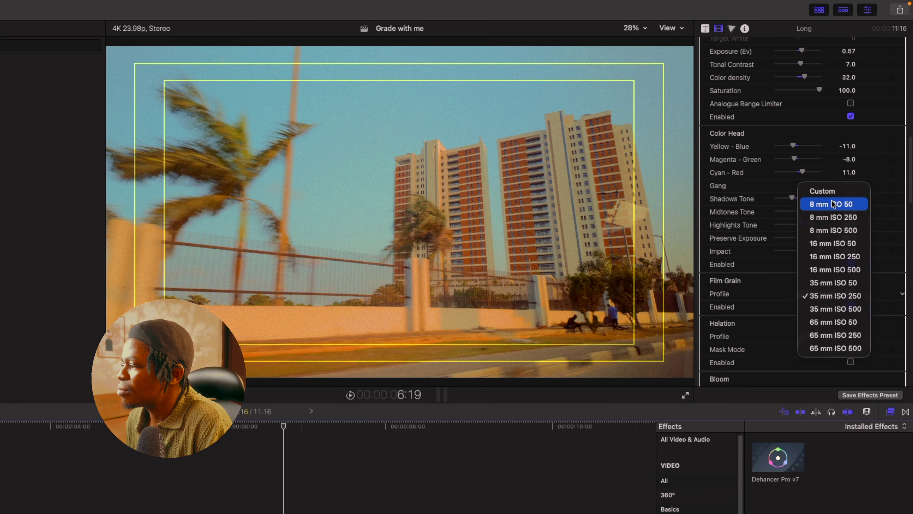
click(818, 323)
key(super+equal)
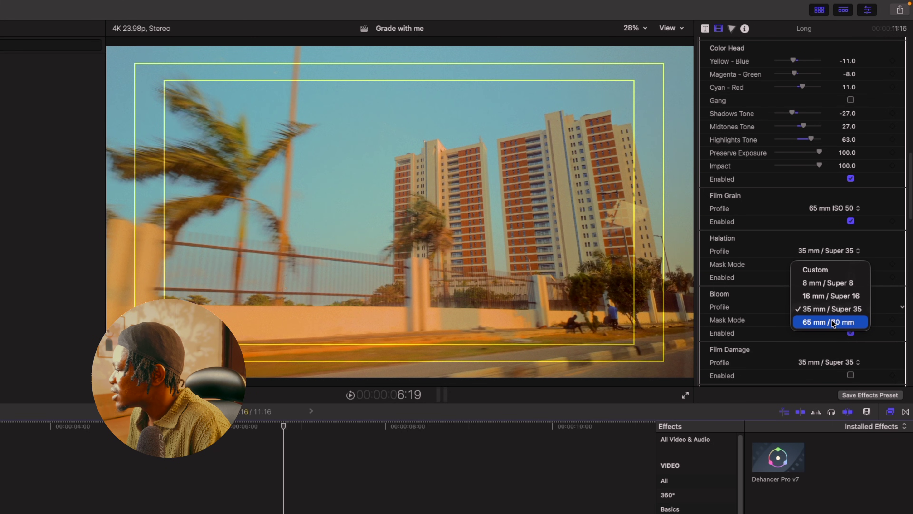
click(831, 321)
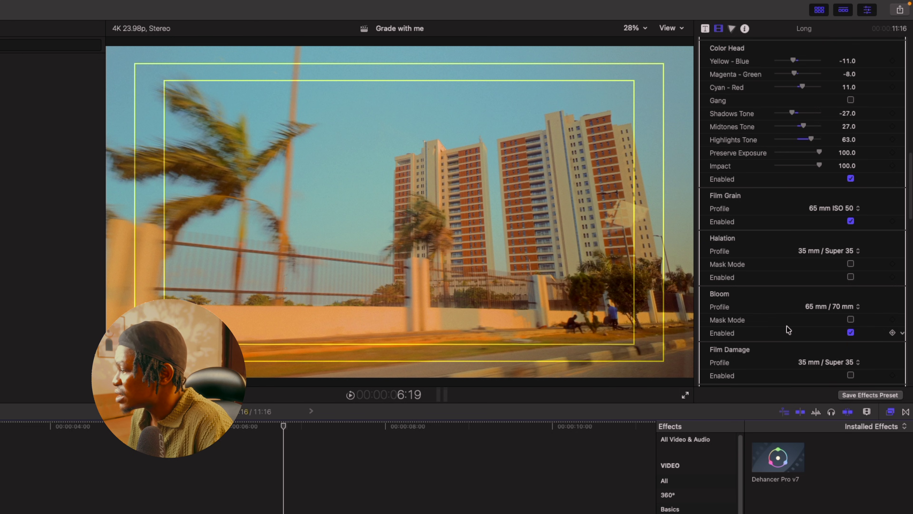
- Review the grade on the earlier clips under the adjustment layer in the timeline
scroll(787, 325, down, 3)
scroll(787, 326, down, 1)
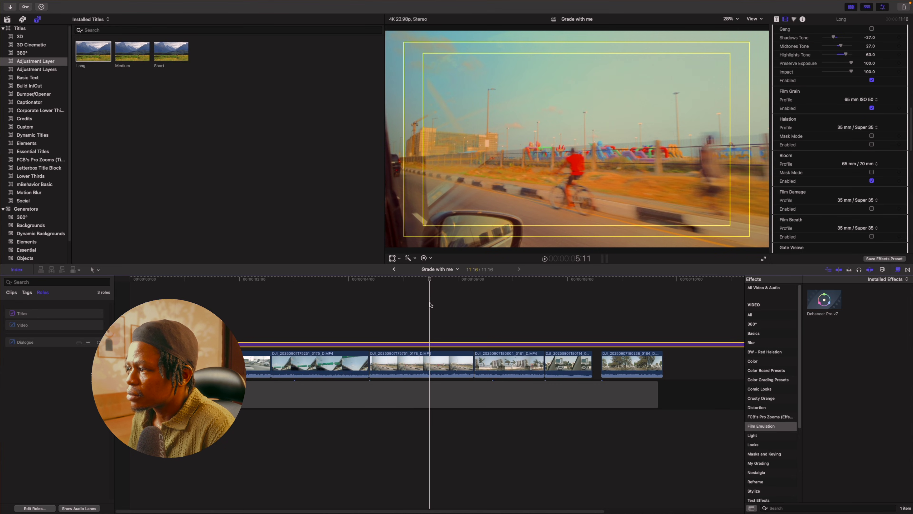
click(276, 309)
click(236, 309)
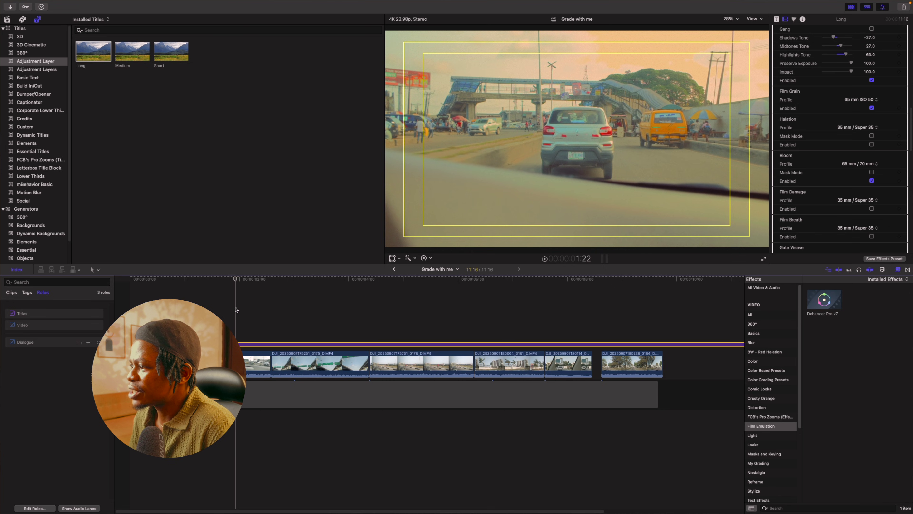